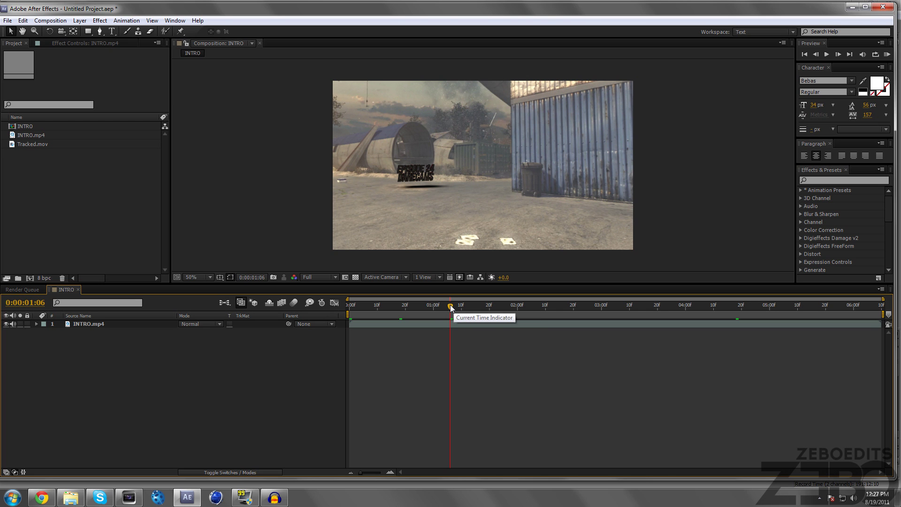
Build the Tracked composition by dropping Tracked.mov onto New Composition.
drag(450, 308, 786, 312)
click(43, 160)
click(35, 143)
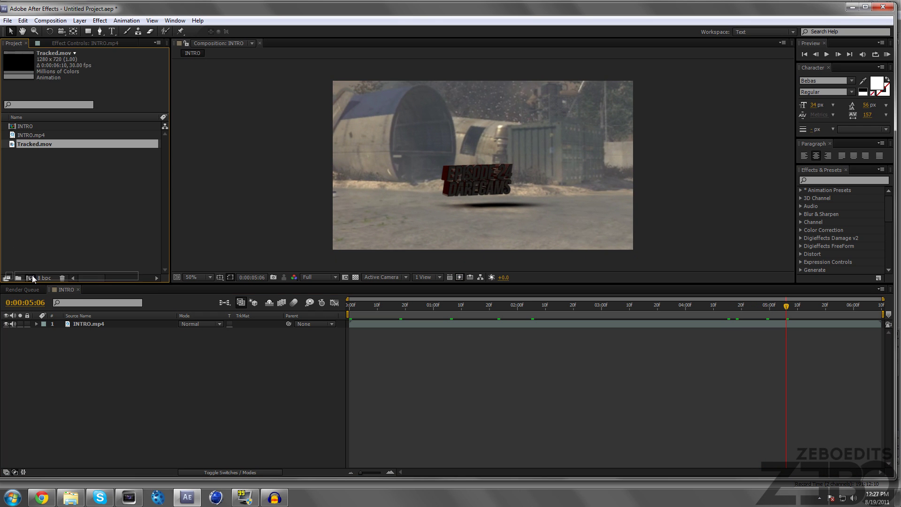
drag(31, 275, 32, 276)
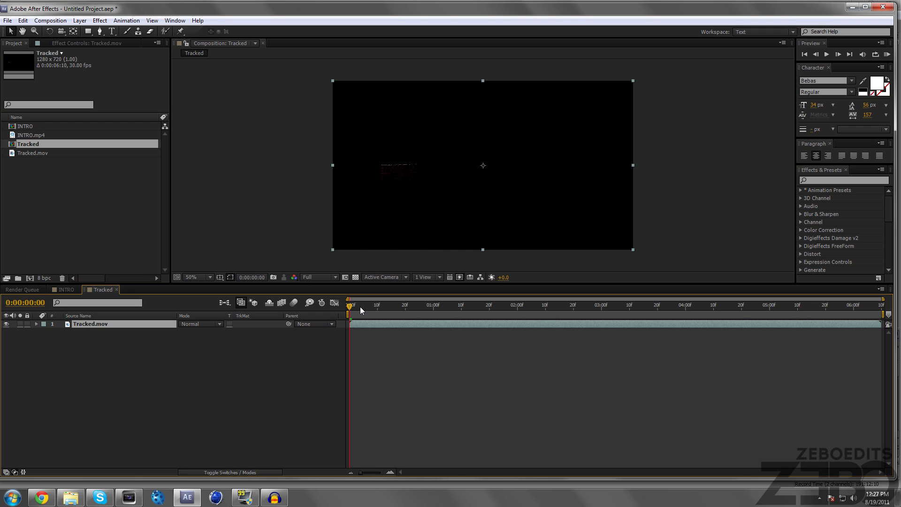
Preview the comp, undo the accidental layer shift, and scrub back to frame 10.
key(space)
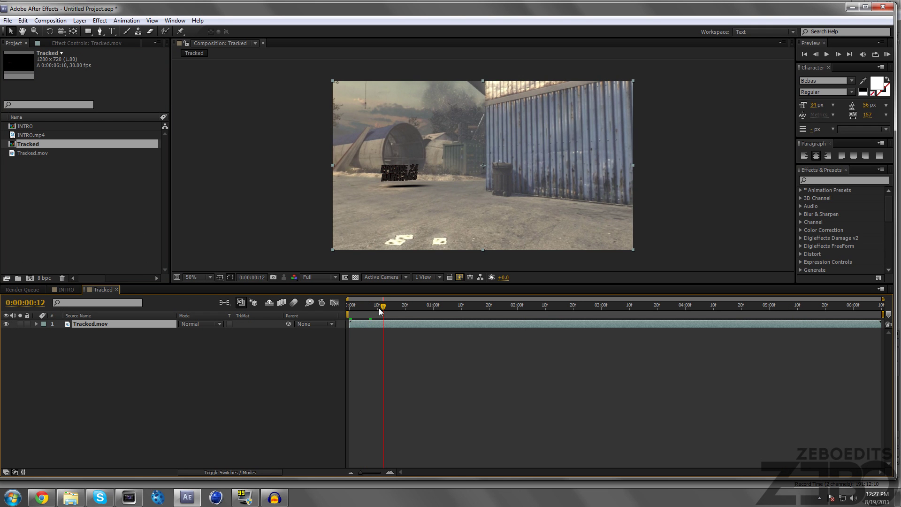
drag(361, 321, 393, 325)
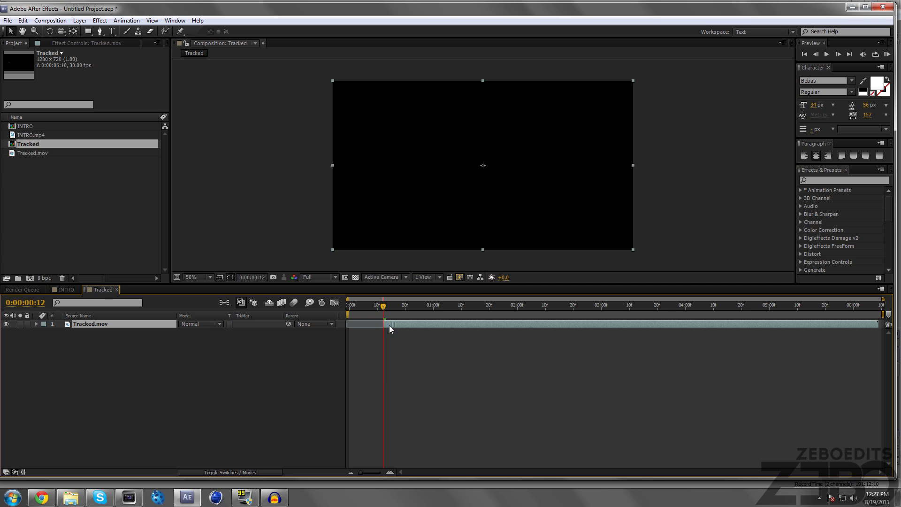
key(ctrl+z)
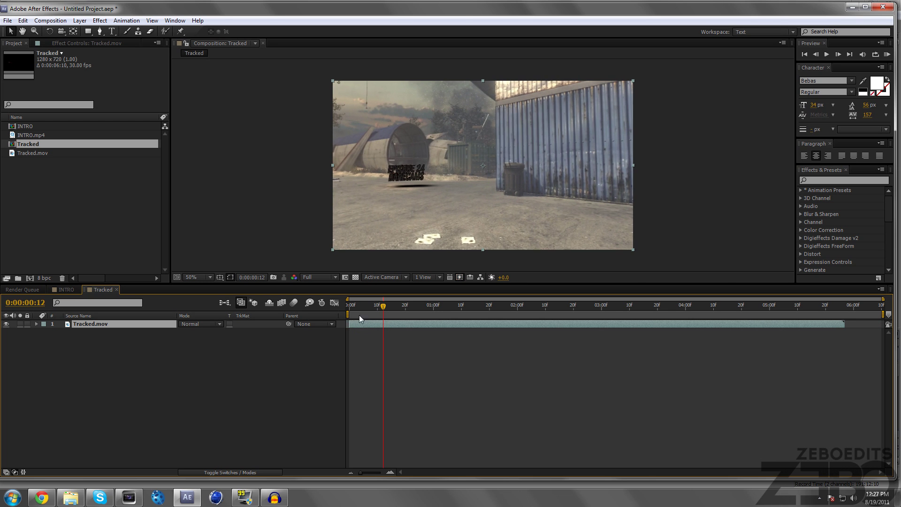
drag(359, 308, 641, 294)
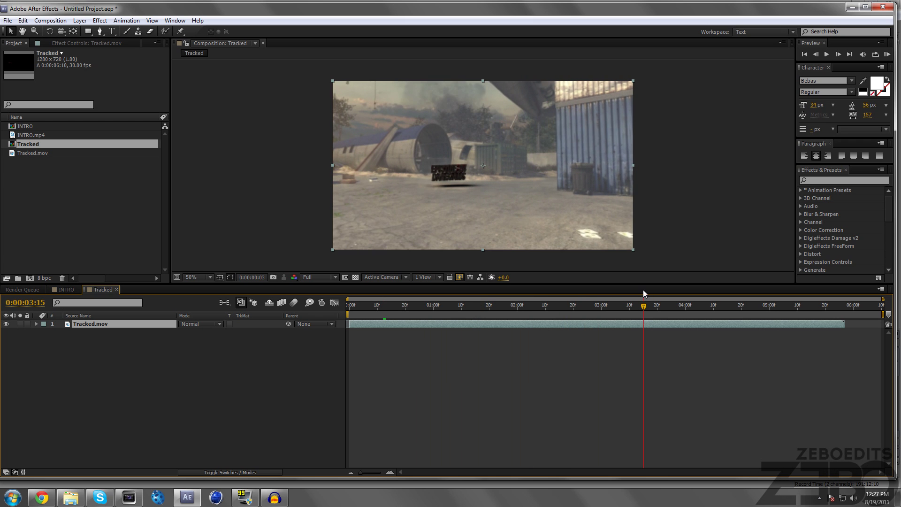
drag(427, 304, 378, 304)
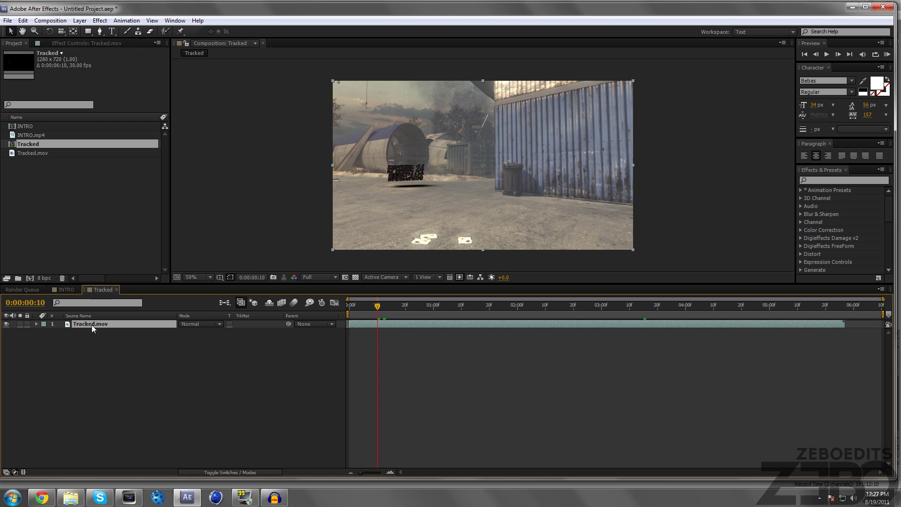
Keyframe Scale at 100% on frame 10 and 136% at one second, then scrub back.
key(s)
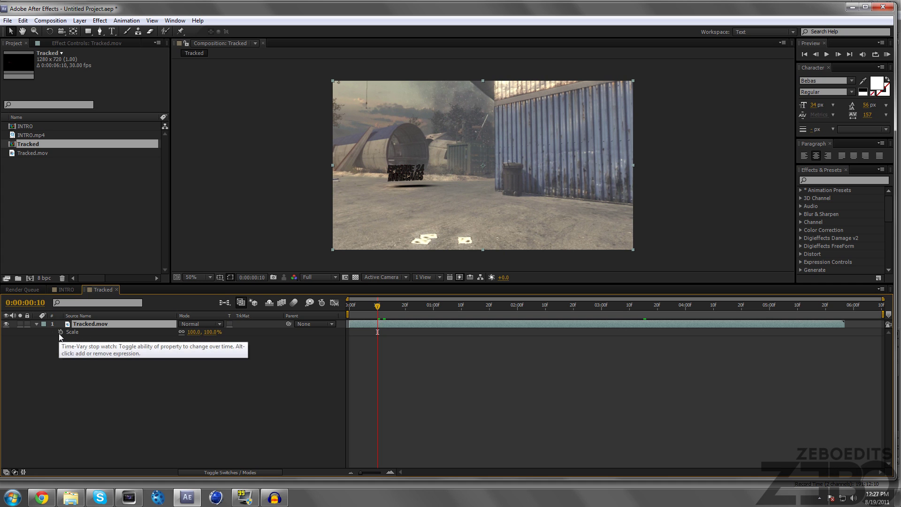
click(60, 332)
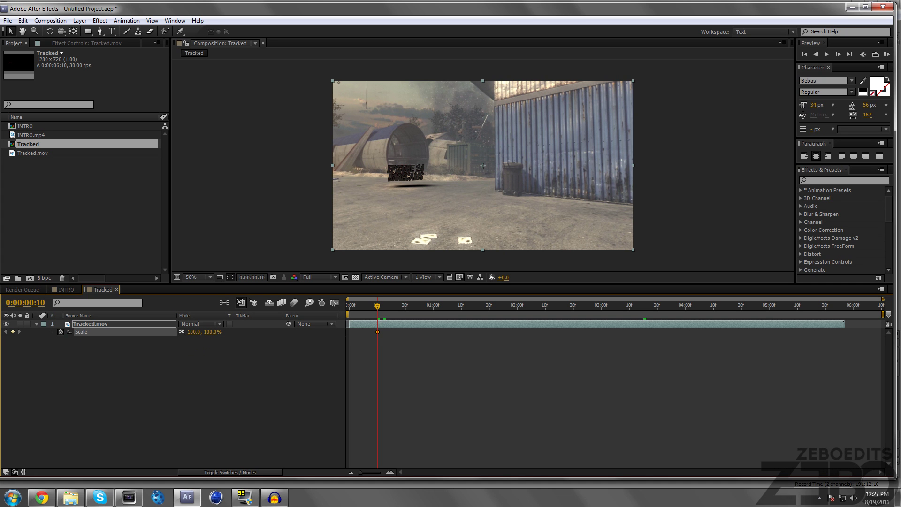
drag(395, 308, 434, 308)
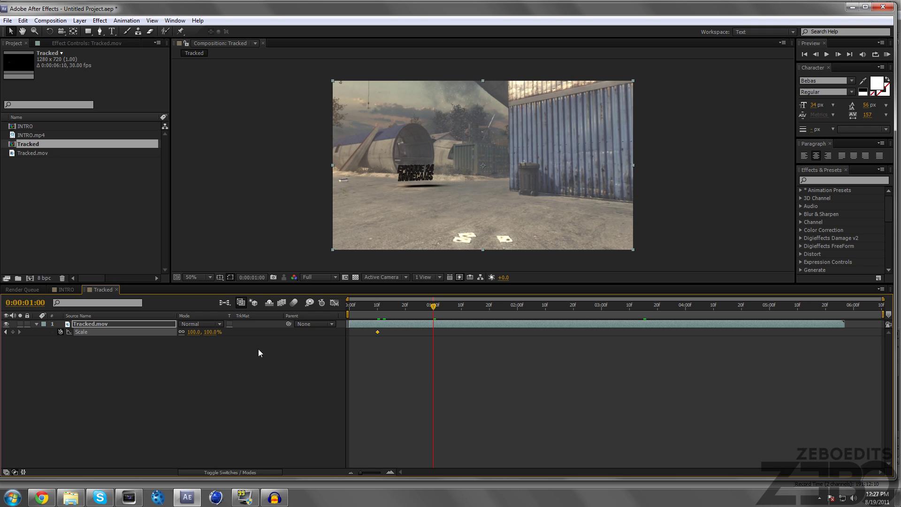
drag(193, 332, 225, 332)
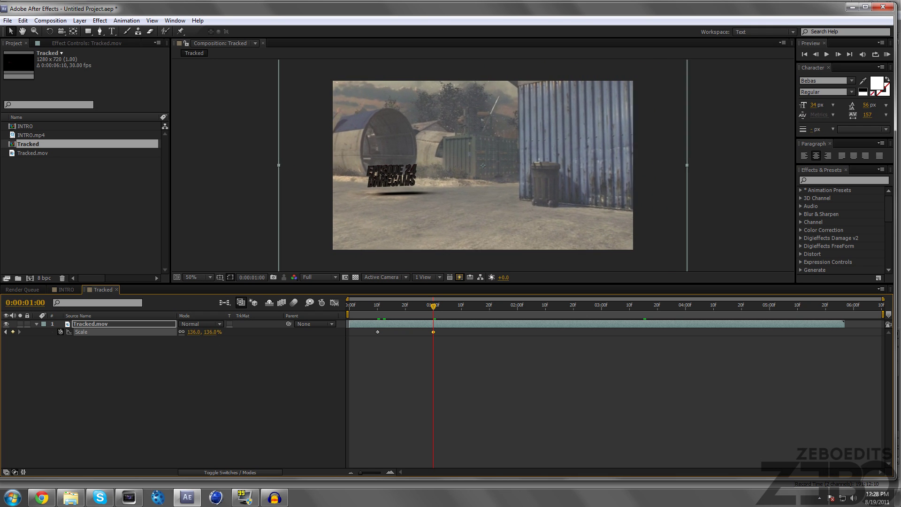
mouse_move(411, 310)
mouse_down()
mouse_move(366, 310)
mouse_move(466, 313)
mouse_move(367, 310)
mouse_move(406, 310)
mouse_move(378, 309)
mouse_up()
Return to frame 10, collapse the layer, and filter Effects & Presets to 'lens blur'.
click(33, 327)
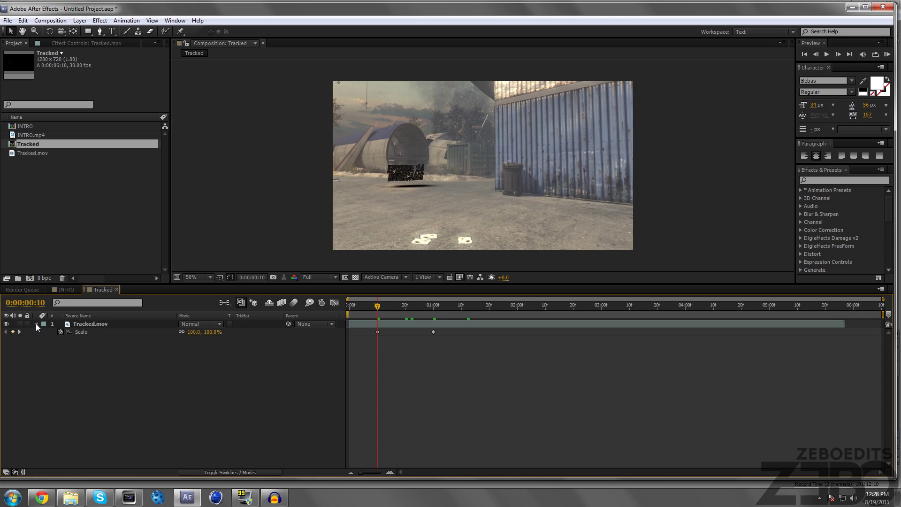
click(114, 325)
key(ctrl+5)
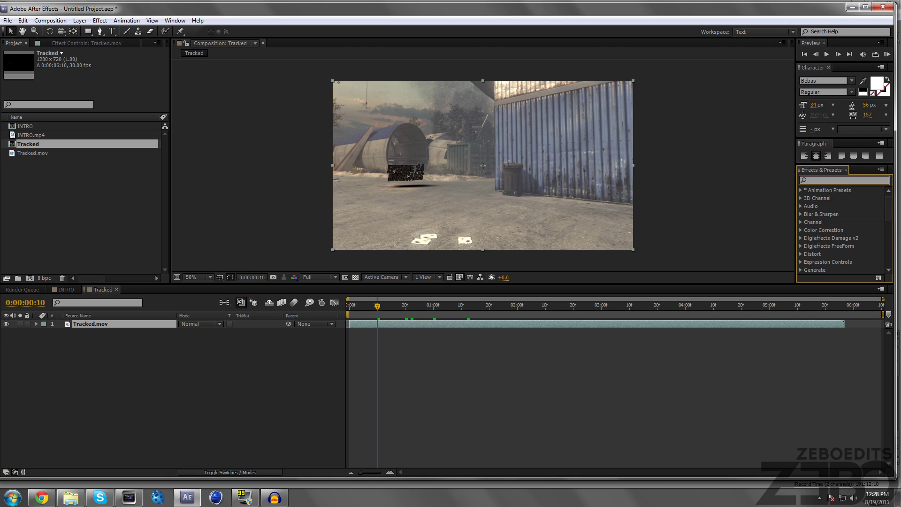
text(lens blur)
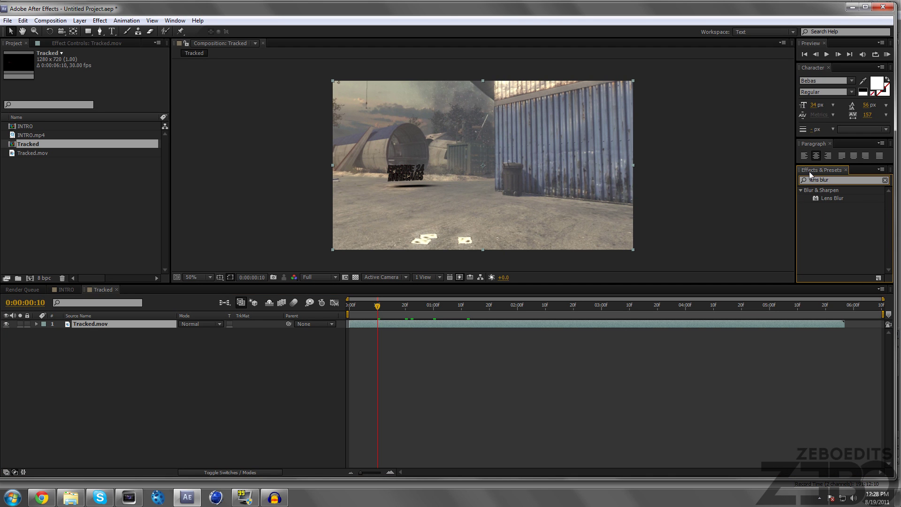
click(174, 20)
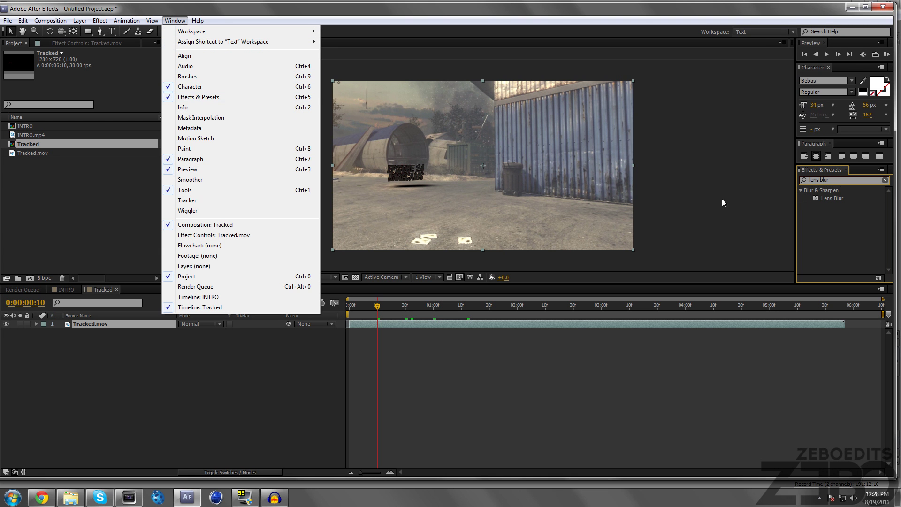
click(823, 219)
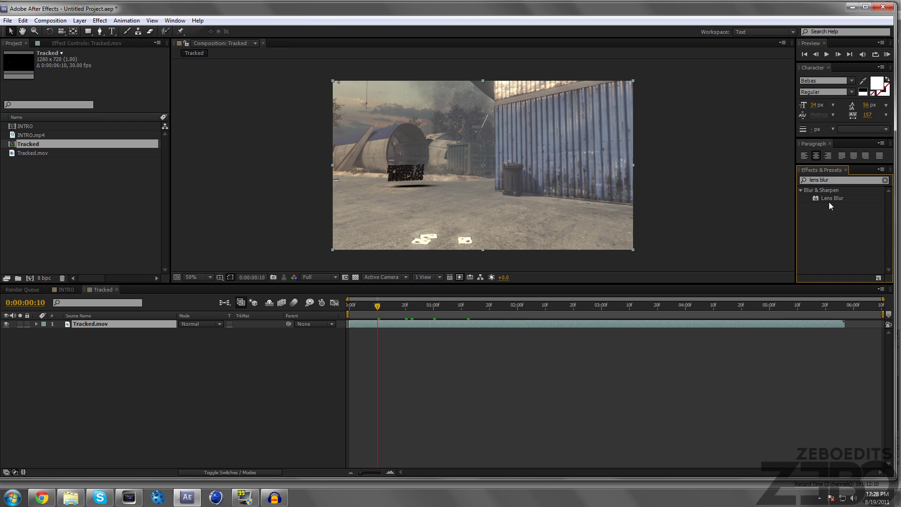
Apply Lens Blur to Tracked.mov with Iris Radius 8 and Repeat Edge Pixels enabled.
mouse_move(833, 198)
mouse_down()
mouse_move(365, 251)
mouse_move(143, 325)
mouse_up()
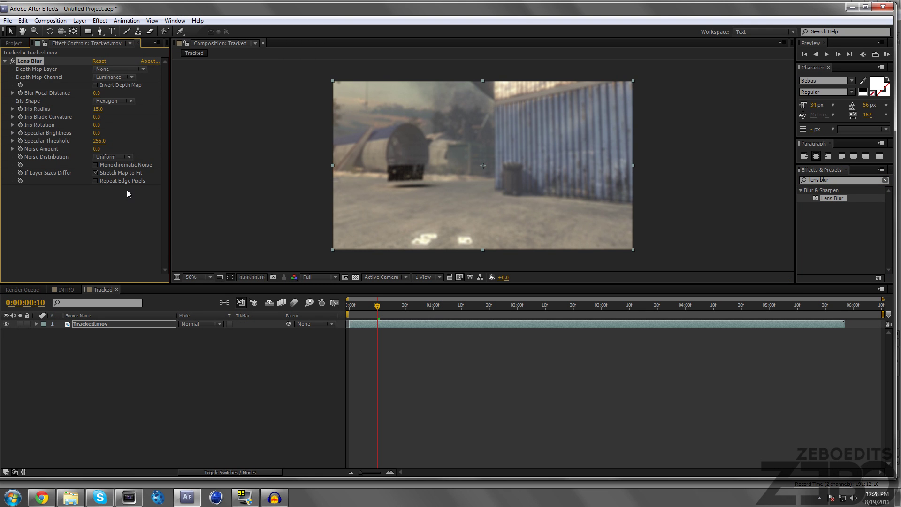
click(97, 109)
text(8)
key(Return)
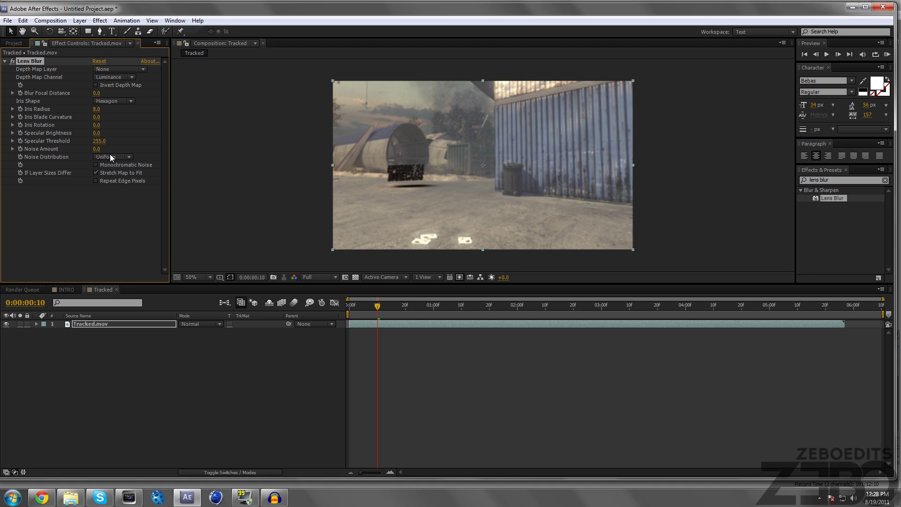
click(95, 181)
click(97, 324)
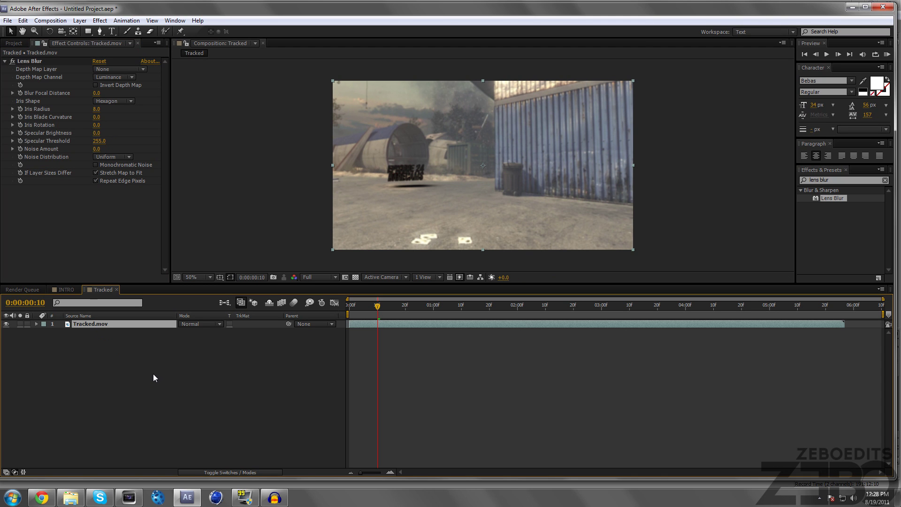
click(37, 324)
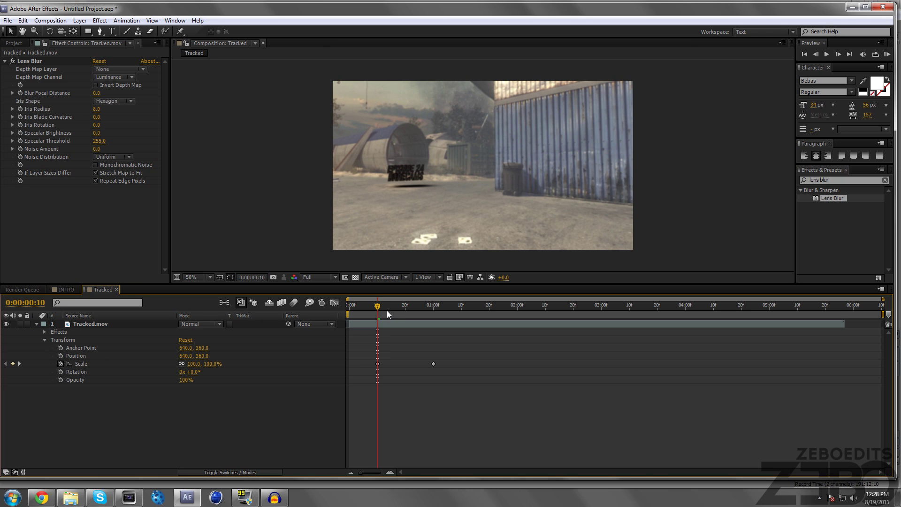
Reveal the Lens Blur properties in the timeline and give the timeline more room.
drag(386, 311, 379, 310)
click(43, 331)
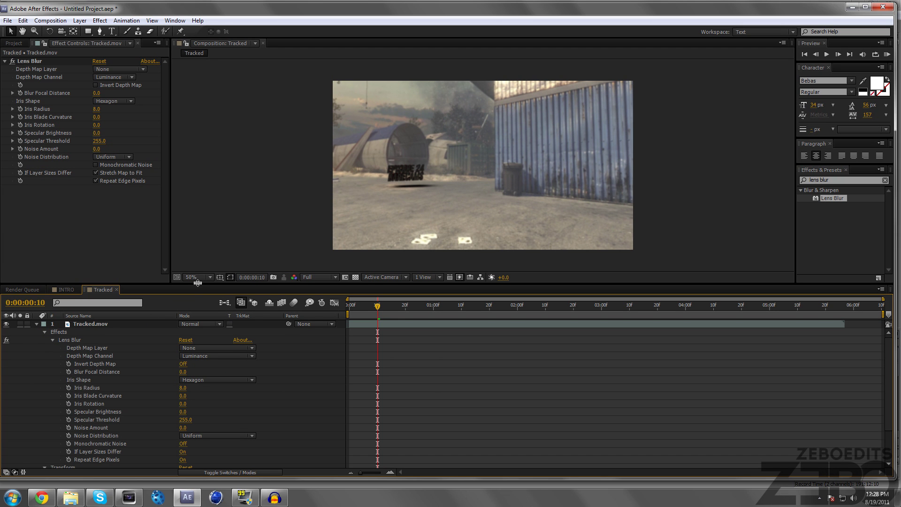
drag(196, 285, 199, 228)
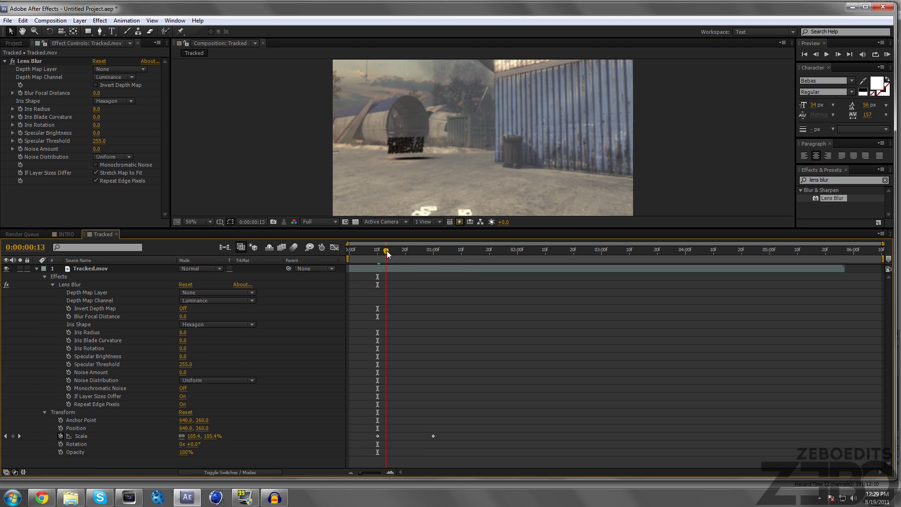
Add Iris Radius keyframes of 8 at frames 13 and 28, then return to frame 10.
click(387, 250)
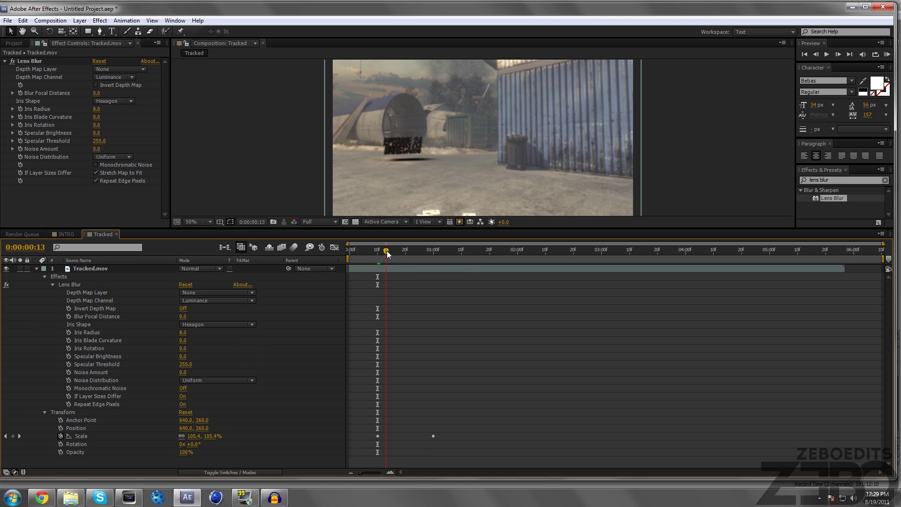
click(69, 332)
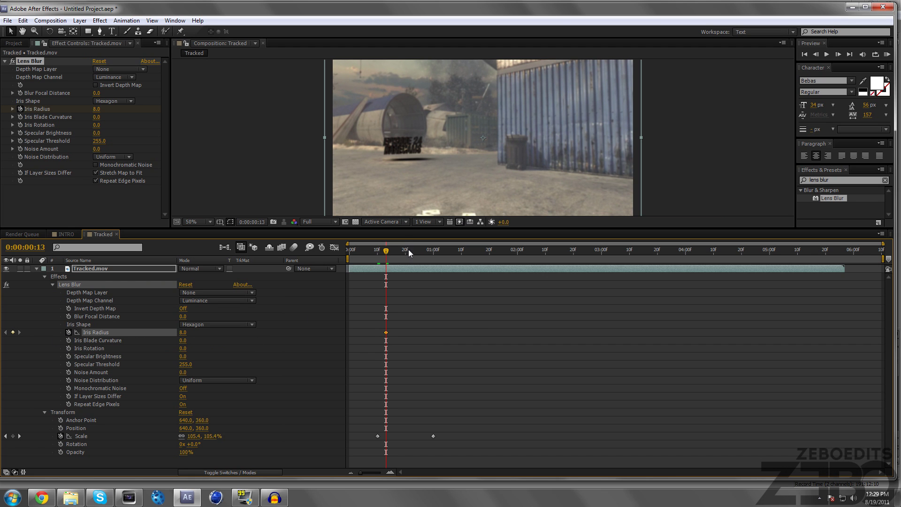
drag(409, 250, 426, 250)
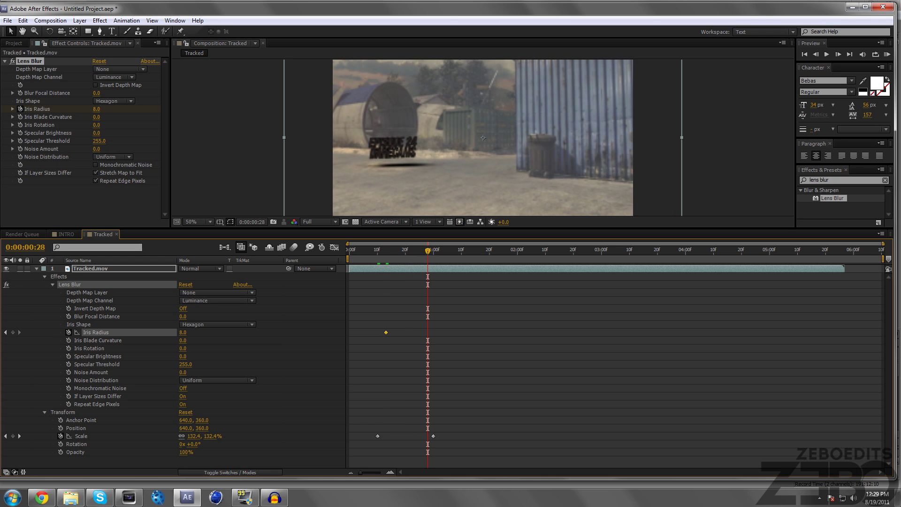
click(14, 331)
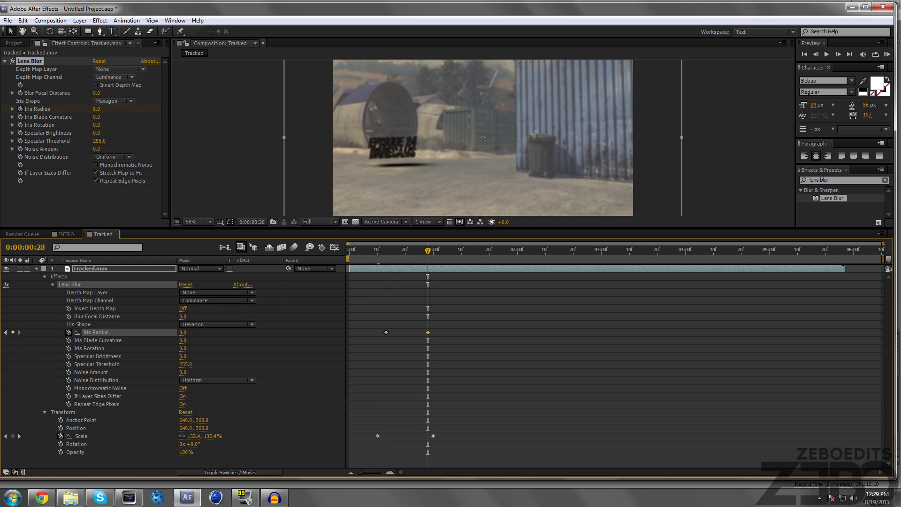
click(375, 251)
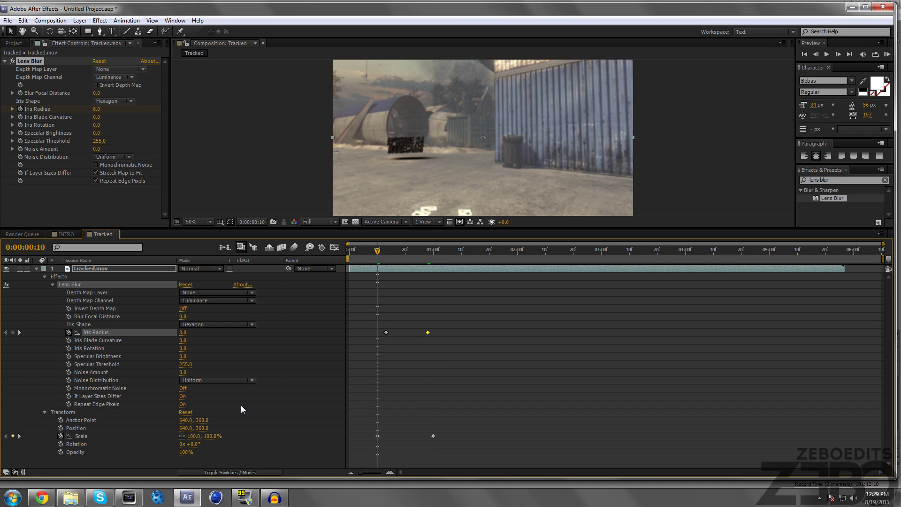
click(181, 331)
text(0)
Set Iris Radius to 0 at frame 10 and at 1:00, previewing the ramp between.
key(Return)
click(380, 251)
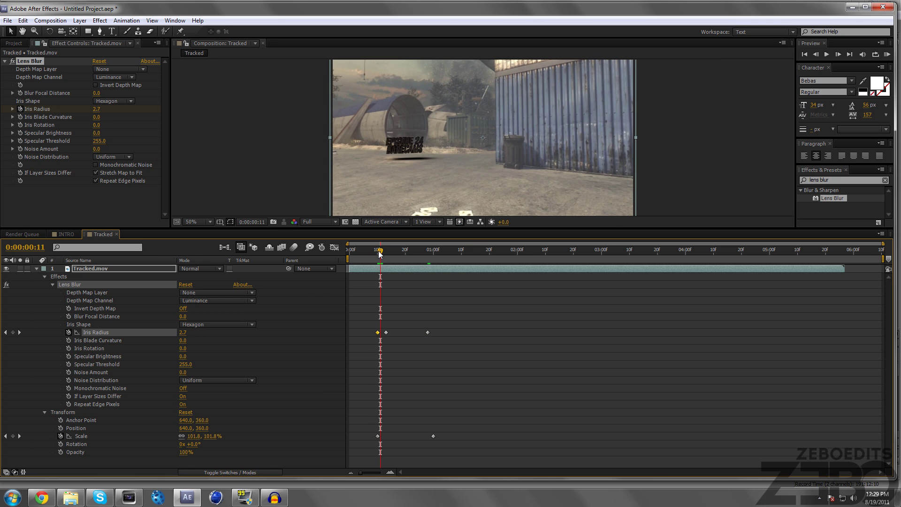
drag(379, 253, 435, 252)
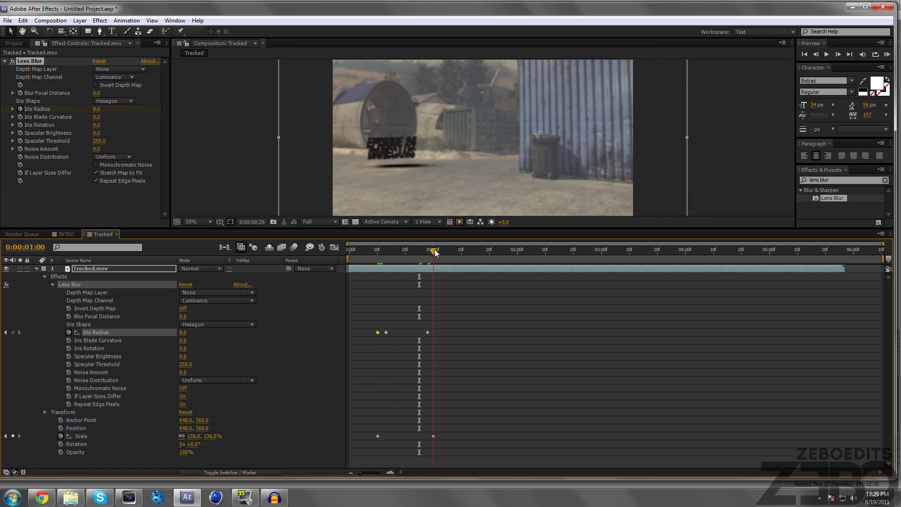
click(184, 332)
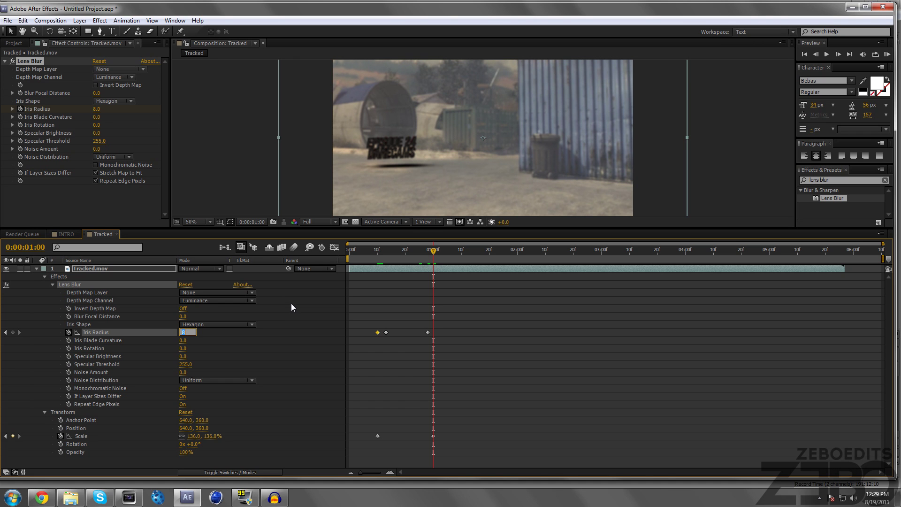
text(0)
key(Return)
click(393, 249)
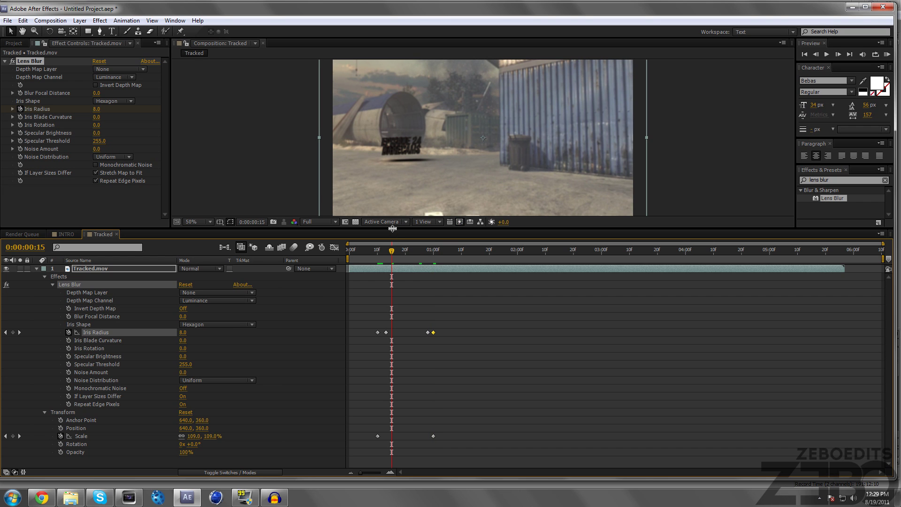
drag(392, 231, 394, 284)
Enlarge the viewer magnification and scrub the blur during the zoom.
click(377, 303)
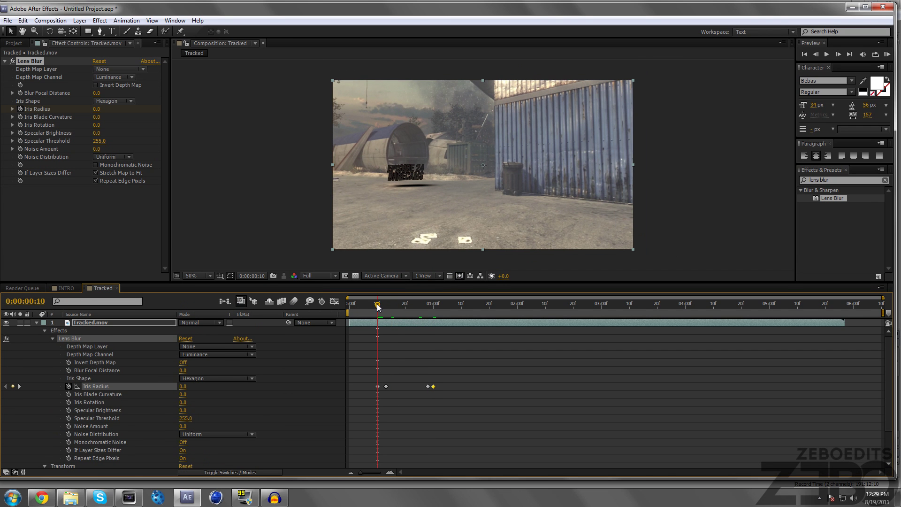
click(191, 275)
click(205, 298)
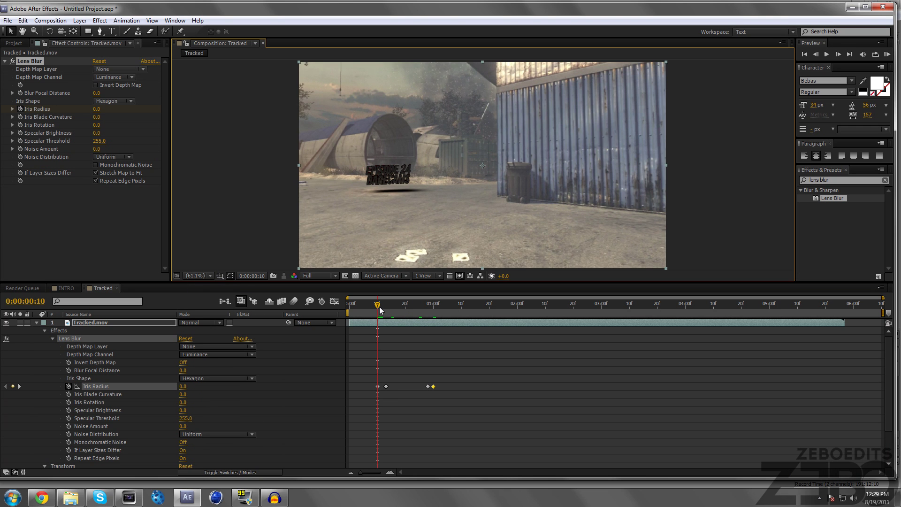
drag(378, 307, 423, 303)
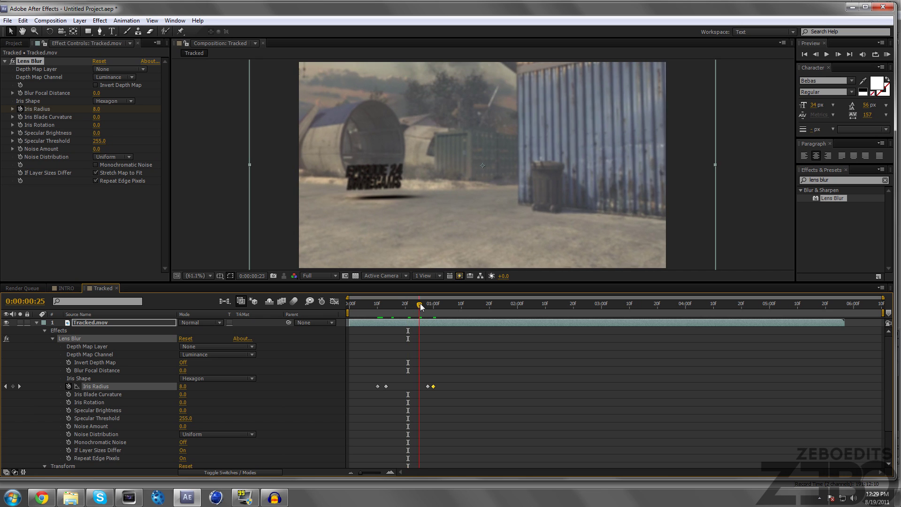
Collapse the layer's properties, maximize the program window, and review the clip from its start.
click(37, 321)
click(828, 168)
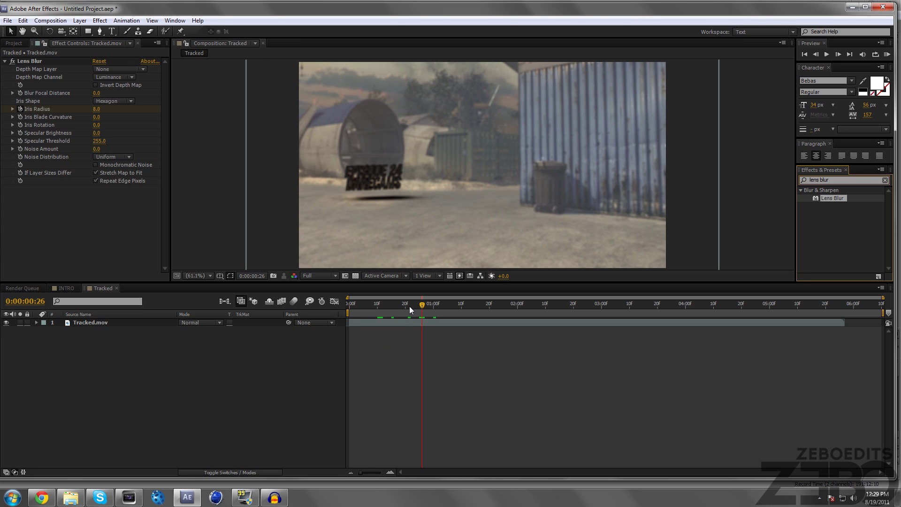
drag(409, 307, 379, 314)
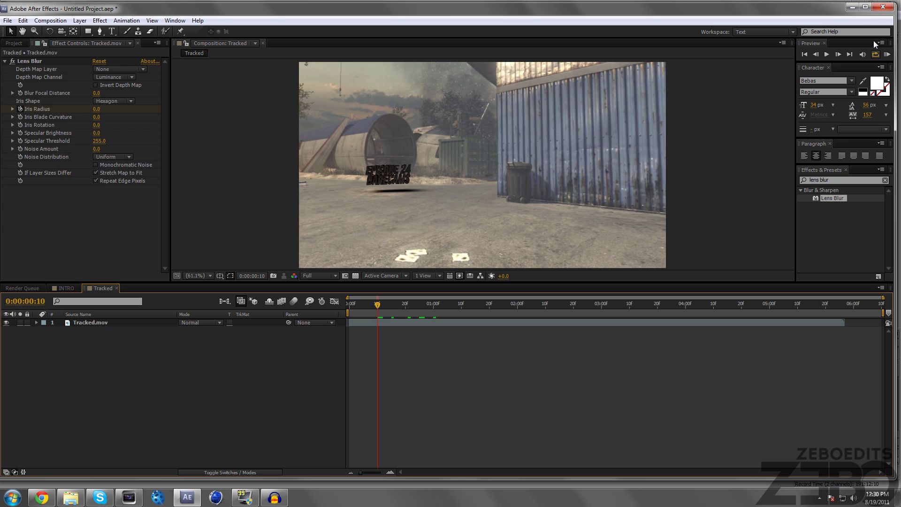
click(866, 6)
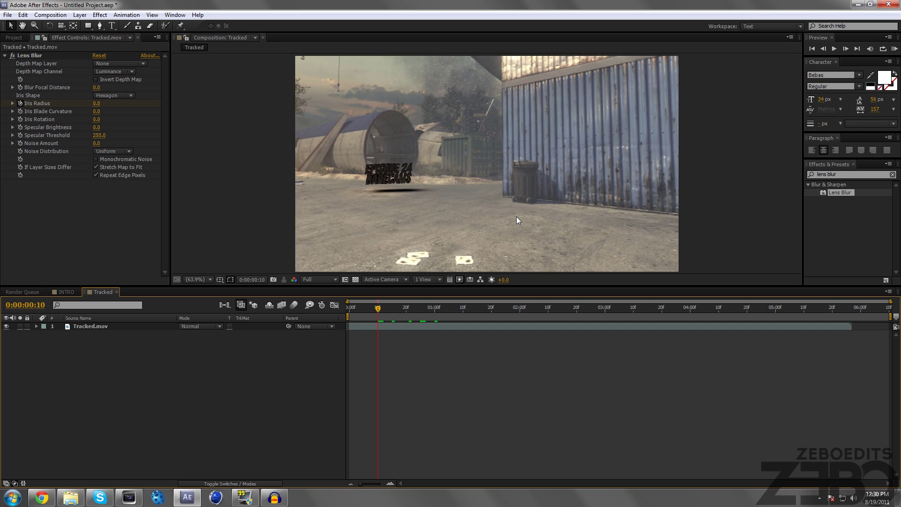
mouse_move(369, 308)
mouse_down()
mouse_move(353, 310)
mouse_move(443, 309)
mouse_up()
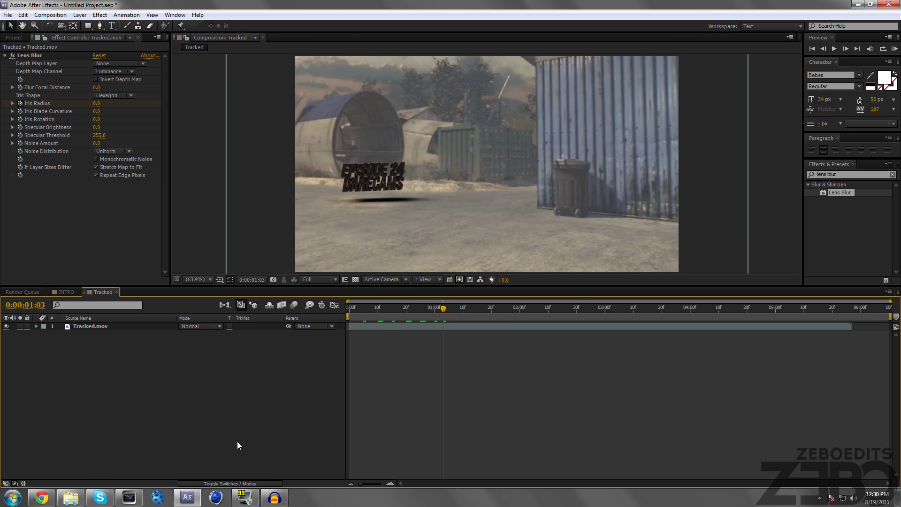